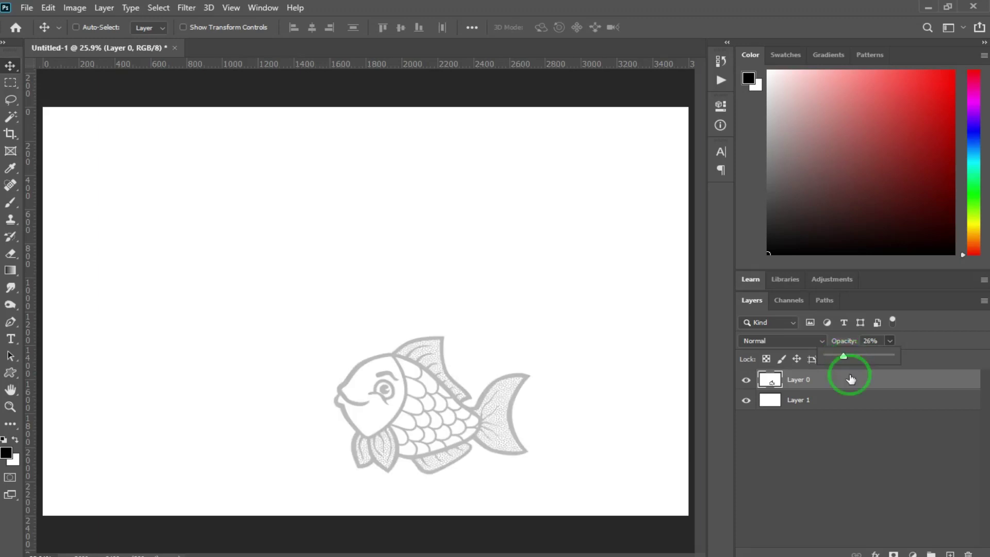
Step: Trace the fish's head outline and mouth in black with the Brush tool on Layer 1
left_click_drag(492, 397, 546, 414)
left_click_drag(423, 427, 486, 302)
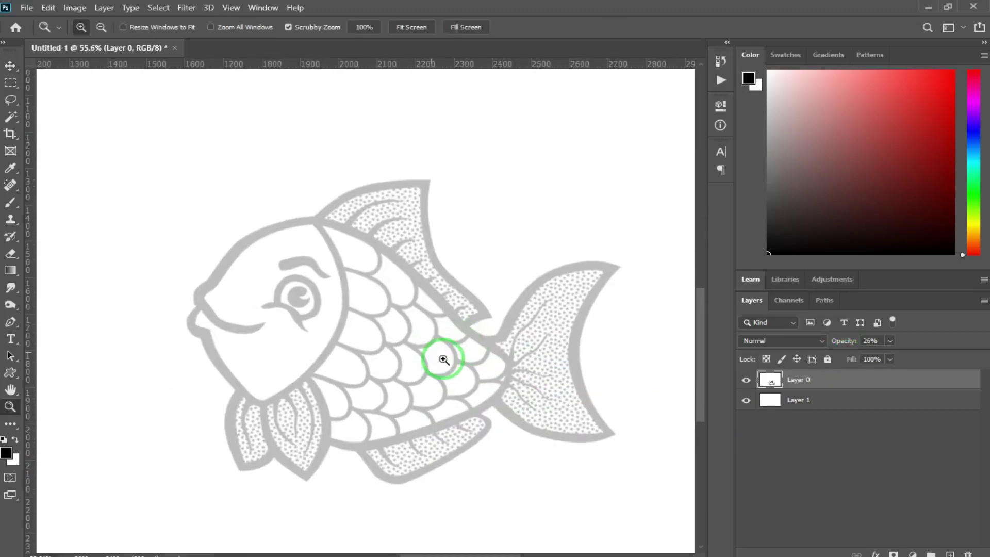
left_click_drag(442, 358, 452, 363)
left_click_drag(444, 364, 419, 343)
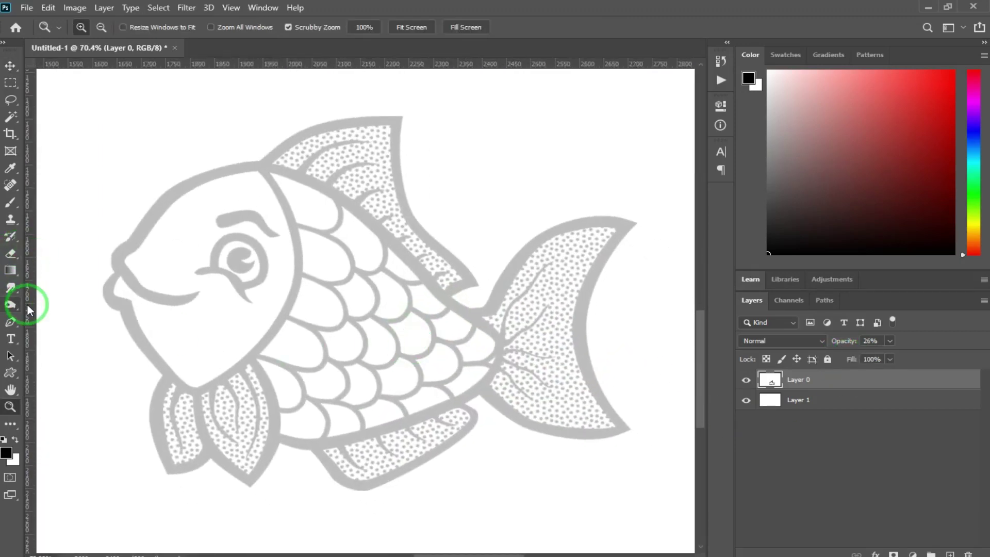
left_click(11, 207)
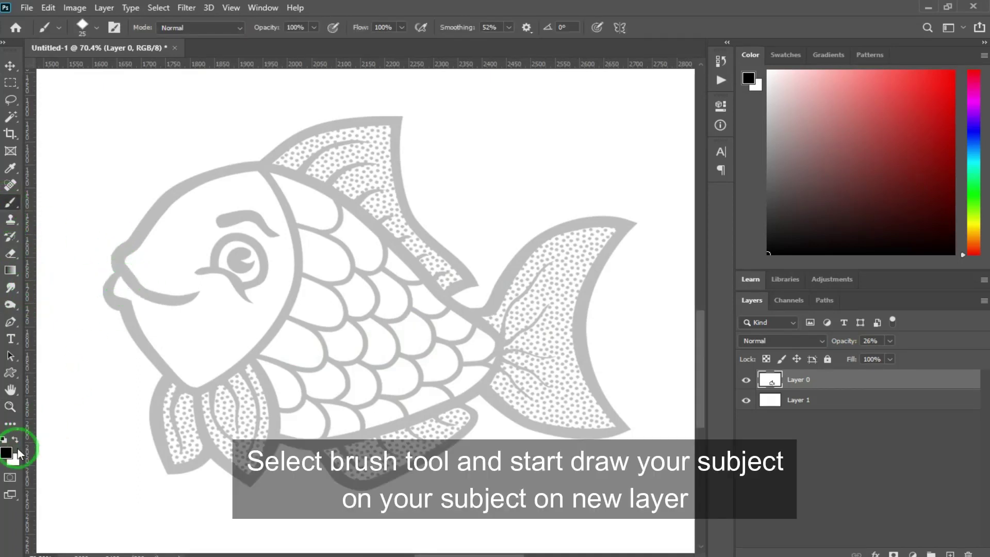
left_click(823, 403)
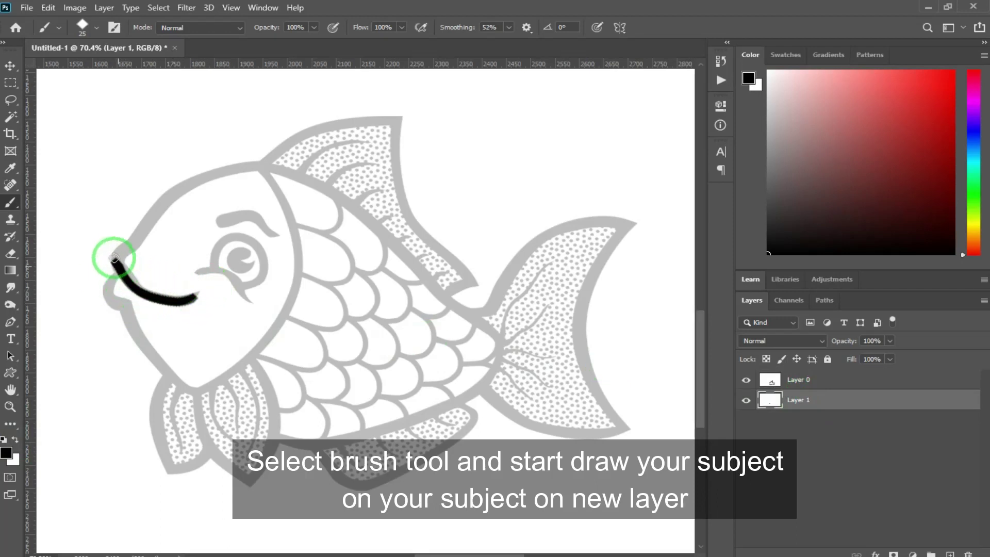
left_click_drag(194, 182, 256, 170)
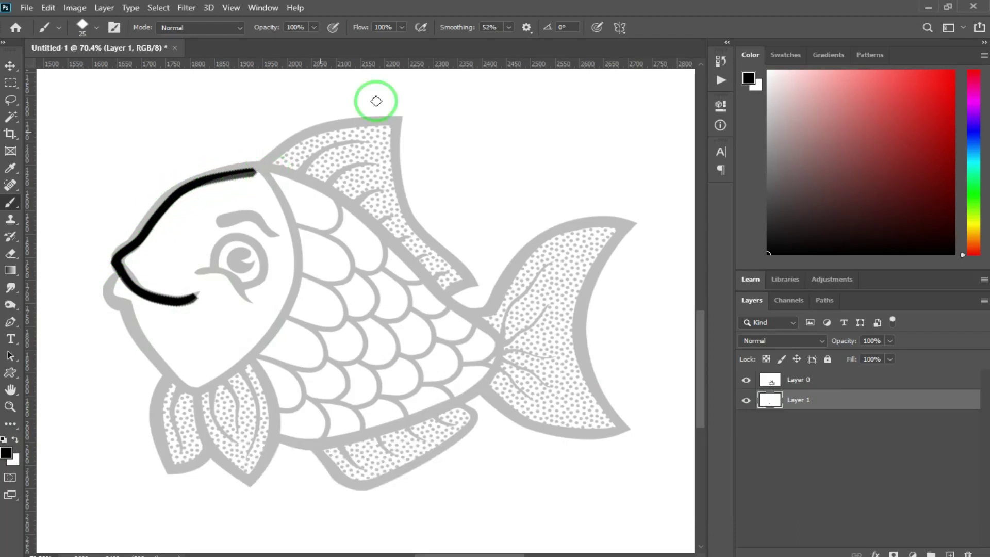
key("ctrl+z")
mouse_move(116, 260)
left_mouse_down()
mouse_move(155, 209)
mouse_move(219, 171)
mouse_move(297, 171)
mouse_move(457, 304)
mouse_move(494, 376)
mouse_move(274, 436)
left_mouse_up()
mouse_move(99, 295)
left_mouse_down()
mouse_move(154, 366)
mouse_move(300, 258)
mouse_move(263, 189)
left_mouse_up()
Step: Paint the fish's eyebrow, eye and pupil in black over the faded sketch on Layer 1
left_click_drag(216, 223, 255, 220)
key("ctrl+z")
mouse_move(199, 270)
left_mouse_down()
mouse_move(238, 302)
mouse_move(248, 289)
mouse_move(229, 295)
left_mouse_up()
key("ctrl+z")
mouse_move(217, 269)
left_mouse_down()
mouse_move(254, 243)
mouse_move(228, 295)
left_mouse_up()
left_click_drag(229, 261, 237, 256)
Step: Trace the body, dorsal fin, belly fin and tail outlines with short inner fin lines on Layer 1
mouse_move(264, 160)
left_mouse_down()
mouse_move(400, 124)
mouse_move(389, 173)
mouse_move(457, 263)
mouse_move(448, 286)
left_mouse_up()
mouse_move(361, 141)
left_mouse_down()
mouse_move(375, 199)
mouse_move(414, 227)
mouse_move(524, 255)
mouse_move(658, 227)
mouse_move(497, 398)
left_mouse_up()
mouse_move(312, 445)
left_mouse_down()
mouse_move(478, 407)
mouse_move(470, 432)
left_mouse_up()
left_click_drag(345, 444, 418, 433)
left_click_drag(504, 351, 541, 328)
left_click_drag(499, 330, 539, 278)
Step: Trace the two front fins below the head and paint their inner lines on Layer 1
mouse_move(252, 363)
left_mouse_down()
mouse_move(261, 370)
mouse_move(253, 483)
left_mouse_up()
left_click_drag(198, 396, 244, 480)
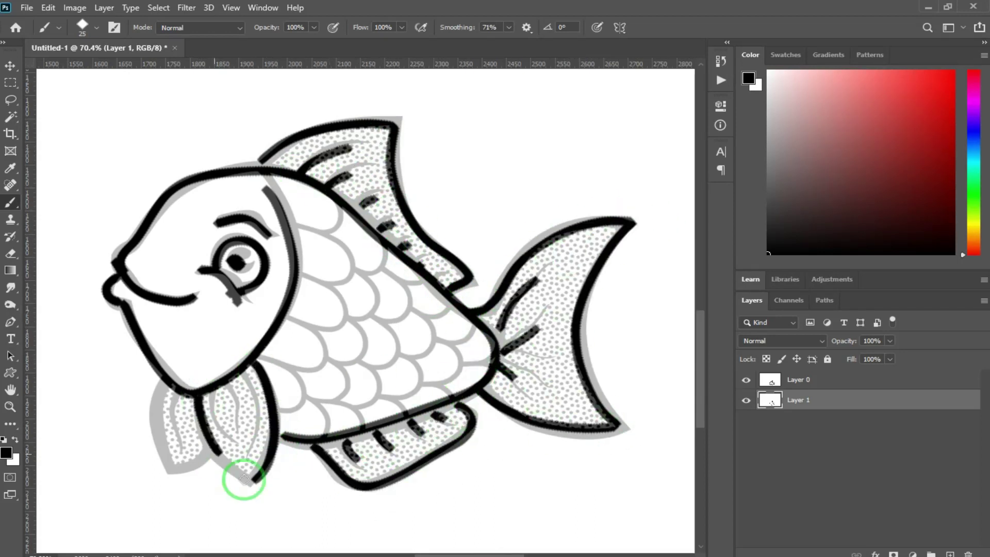
left_click_drag(163, 380, 166, 488)
left_click_drag(209, 444, 163, 486)
left_click_drag(178, 394, 184, 442)
mouse_move(212, 395)
left_mouse_down()
mouse_move(225, 428)
mouse_move(235, 423)
left_mouse_up()
left_click_drag(236, 365, 250, 434)
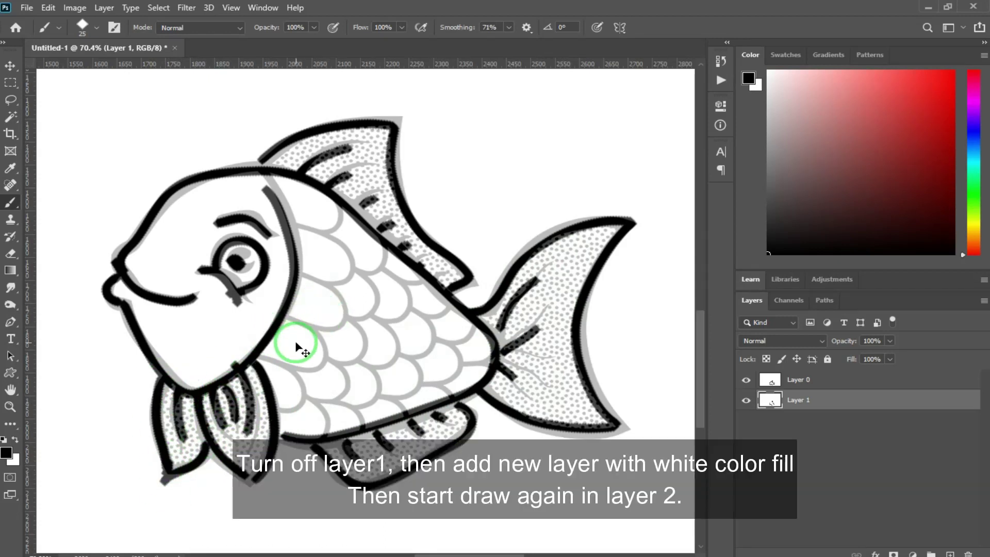
Step: Hide Layer 1 and add a new white-filled layer directly below Layer 0
key("ctrl+0")
left_click(746, 400)
left_click(797, 380)
left_click(949, 553)
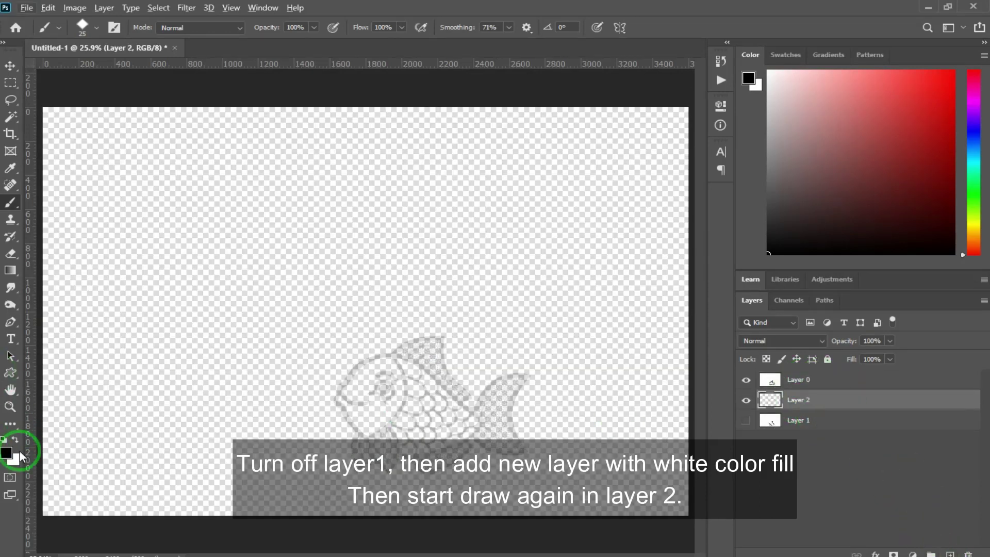
key("ctrl+BackSpace")
Step: Trace the fish's mouth and head outline in black with the Brush tool on Layer 2
left_click_drag(393, 384, 482, 407)
left_click_drag(467, 397, 362, 264)
left_click_drag(338, 293, 368, 300)
left_click_drag(310, 311, 350, 327)
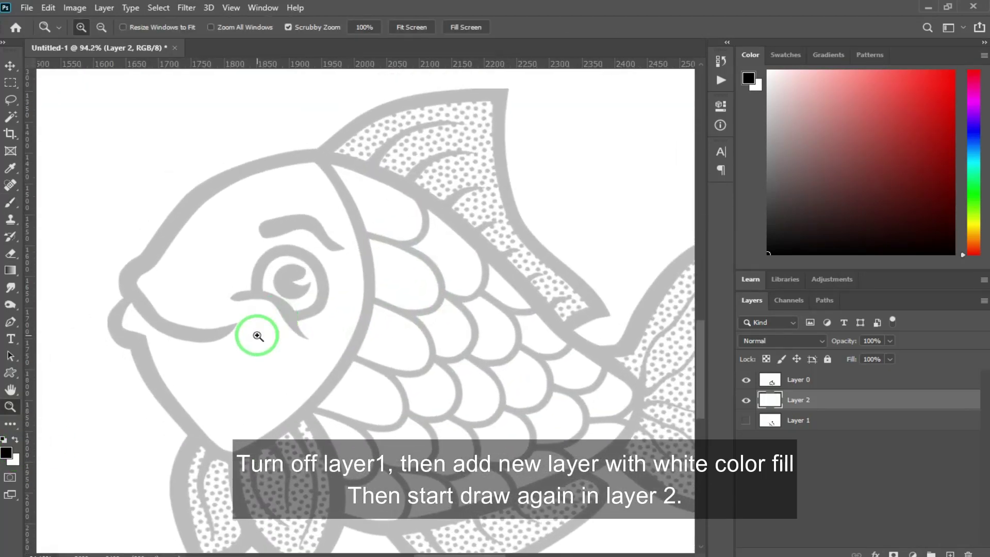
left_click(14, 206)
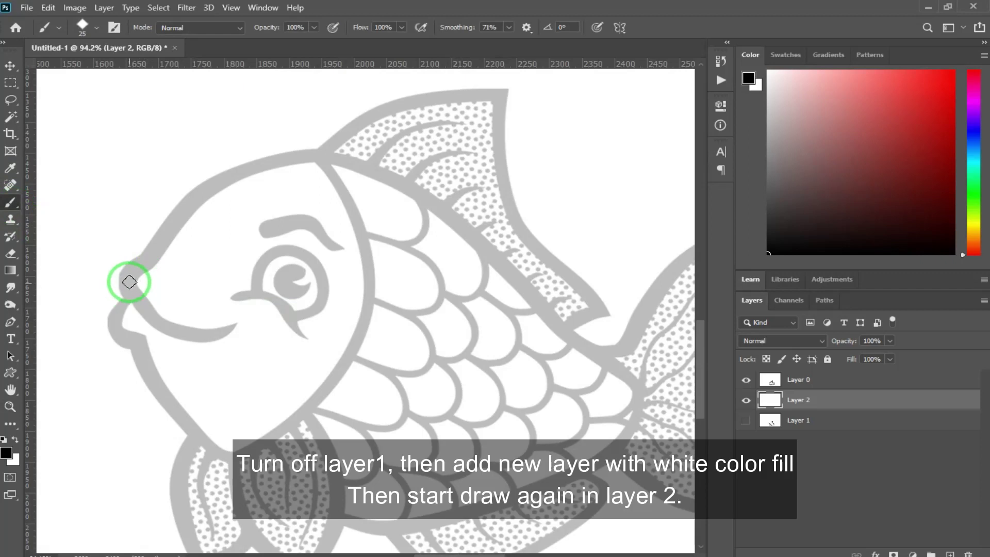
mouse_move(158, 325)
left_mouse_down()
mouse_move(206, 338)
mouse_move(235, 330)
left_mouse_up()
mouse_move(130, 272)
left_mouse_down()
mouse_move(150, 272)
mouse_move(172, 230)
mouse_move(343, 165)
mouse_move(188, 109)
left_mouse_up()
mouse_move(164, 104)
left_mouse_down()
mouse_move(252, 130)
mouse_move(484, 325)
mouse_move(433, 403)
left_mouse_up()
left_click_drag(419, 412, 512, 374)
mouse_move(541, 357)
left_mouse_down()
mouse_move(412, 406)
mouse_move(409, 372)
left_mouse_up()
Step: Trace the outlines of the fish's body, dorsal fin, tail and belly fin on Layer 2
left_click_drag(319, 410, 478, 376)
left_click_drag(299, 268, 426, 365)
mouse_move(226, 289)
left_mouse_down()
mouse_move(245, 318)
mouse_move(276, 388)
mouse_move(375, 420)
mouse_move(459, 299)
mouse_move(429, 157)
left_mouse_up()
left_click_drag(430, 158, 315, 279)
mouse_move(303, 264)
left_mouse_down()
mouse_move(407, 206)
mouse_move(548, 393)
mouse_move(596, 409)
mouse_move(354, 205)
left_mouse_up()
mouse_move(351, 253)
left_mouse_down()
mouse_move(395, 215)
mouse_move(521, 179)
mouse_move(559, 402)
left_mouse_up()
key("ctrl+z")
mouse_move(569, 131)
left_mouse_down()
mouse_move(517, 376)
mouse_move(562, 402)
left_mouse_up()
mouse_move(365, 355)
left_mouse_down()
mouse_move(502, 416)
mouse_move(553, 411)
left_mouse_up()
left_click_drag(555, 413, 582, 366)
left_click_drag(330, 374, 415, 353)
mouse_move(247, 362)
left_mouse_down()
mouse_move(482, 319)
mouse_move(445, 307)
left_mouse_up()
left_click_drag(247, 283, 364, 269)
Step: Outline the two front fins and paint their inner lines on Layer 2
mouse_move(181, 257)
left_mouse_down()
mouse_move(186, 382)
mouse_move(234, 350)
mouse_move(215, 272)
left_mouse_up()
mouse_move(217, 274)
left_mouse_down()
mouse_move(293, 402)
mouse_move(270, 238)
mouse_move(286, 335)
left_mouse_up()
left_click_drag(254, 264, 267, 317)
left_click_drag(242, 269, 249, 324)
left_click_drag(193, 271, 192, 342)
Step: Paint the fish's eye and eyebrow in black on Layer 2
mouse_move(250, 138)
left_mouse_down()
mouse_move(281, 356)
mouse_move(310, 362)
left_mouse_up()
mouse_move(270, 320)
left_mouse_down()
mouse_move(271, 294)
mouse_move(288, 347)
mouse_move(308, 317)
left_mouse_up()
left_click_drag(279, 261, 354, 282)
Step: Paint short inner lines on the dorsal fin and the tail on Layer 2
left_click_drag(362, 231, 112, 330)
left_click_drag(138, 297, 201, 270)
left_click_drag(174, 312, 224, 288)
left_click_drag(211, 334, 247, 322)
left_click_drag(243, 362, 261, 359)
left_click_drag(311, 385, 359, 221)
left_click_drag(457, 344, 512, 277)
left_click_drag(457, 394, 494, 428)
left_click_drag(461, 358, 484, 307)
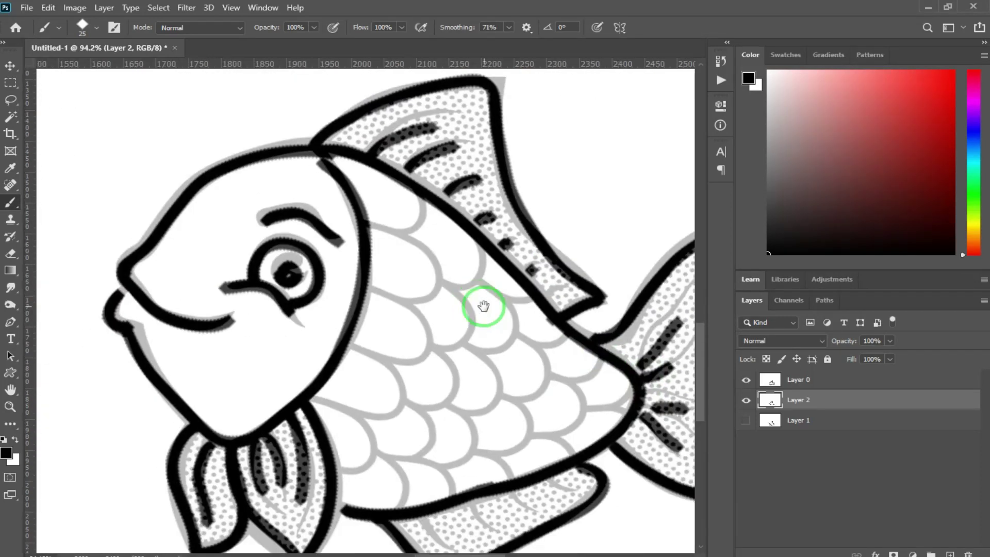
Step: Hide Layer 2 and add another white-filled layer directly below Layer 0
key("ctrl+0")
key("z")
mouse_move(375, 379)
left_mouse_down()
mouse_move(391, 387)
mouse_move(386, 364)
mouse_move(372, 369)
left_mouse_up()
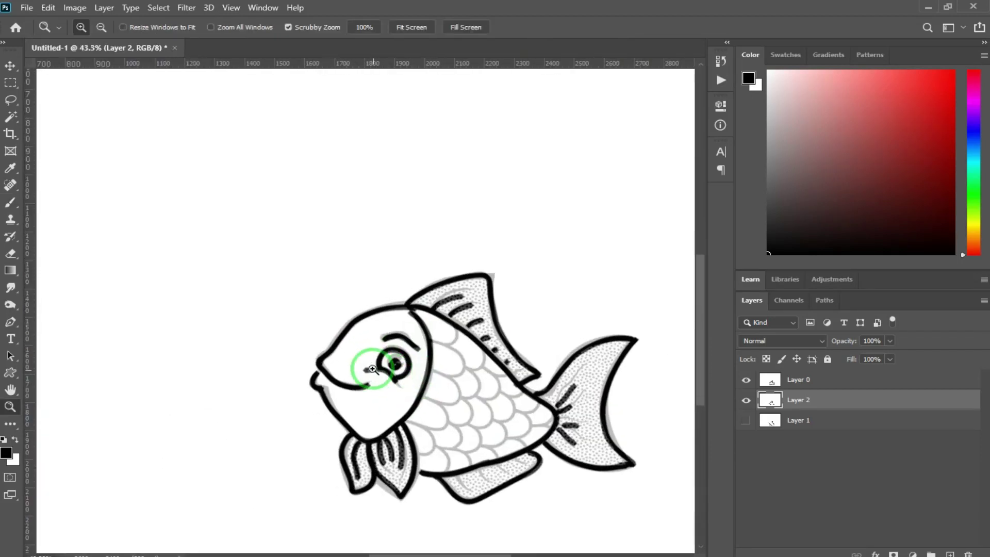
key("b")
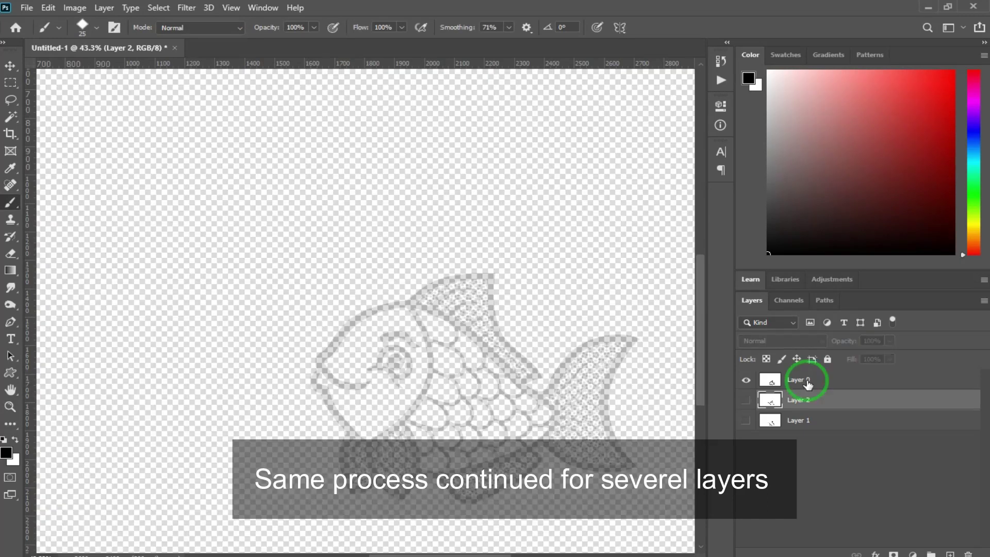
left_click(808, 382)
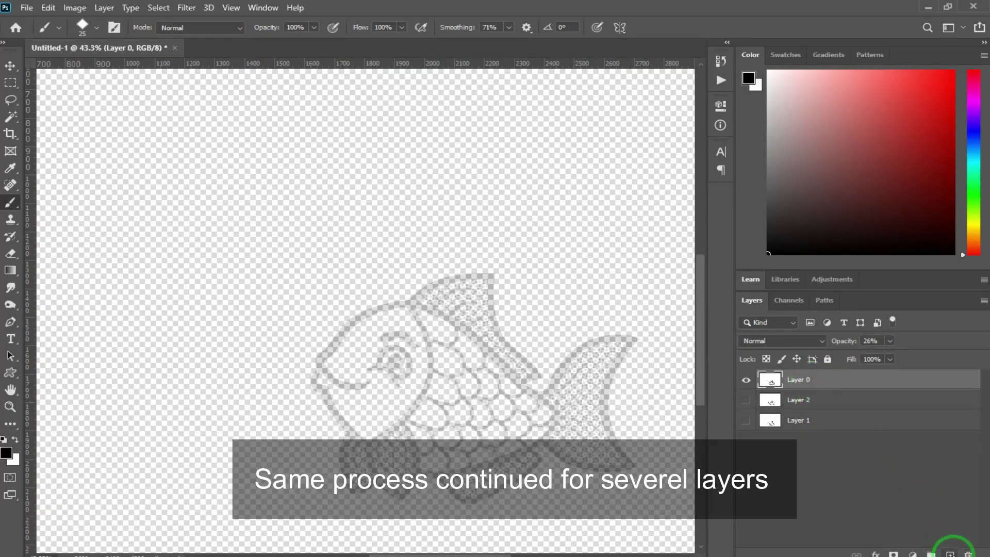
left_click(950, 553)
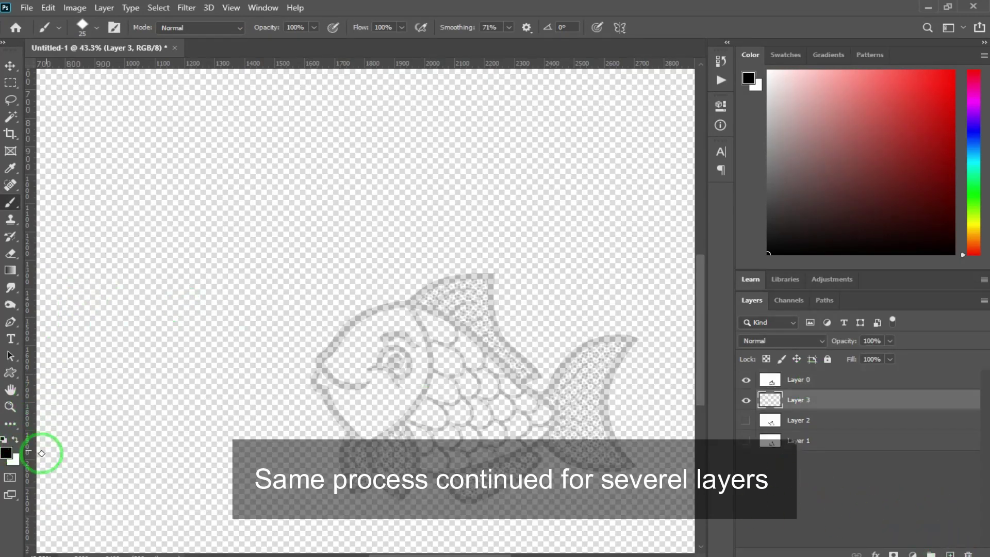
key("ctrl+BackSpace")
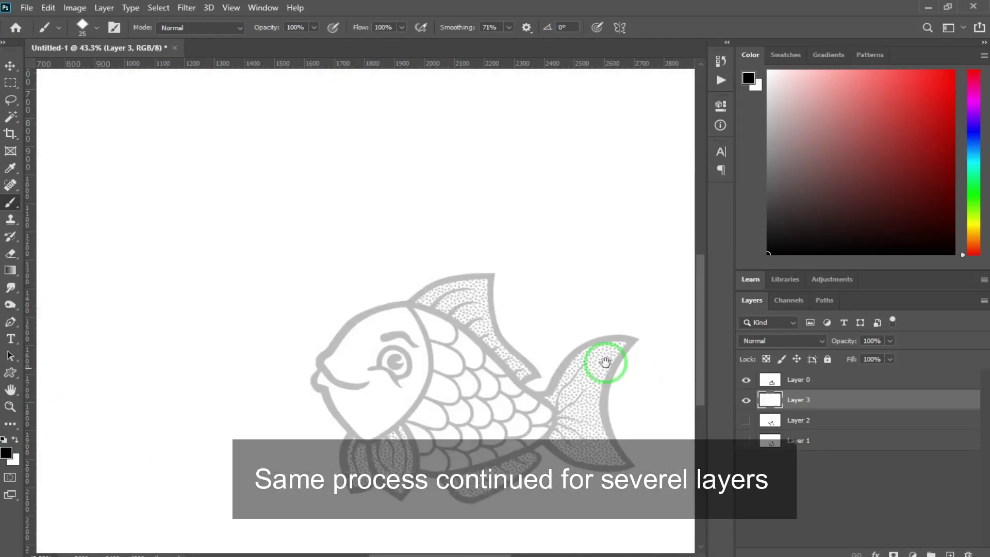
Step: Trace the fish's head, mouth and eye in black on Layer 3, undoing the misplaced stroke
left_click_drag(526, 343, 414, 232)
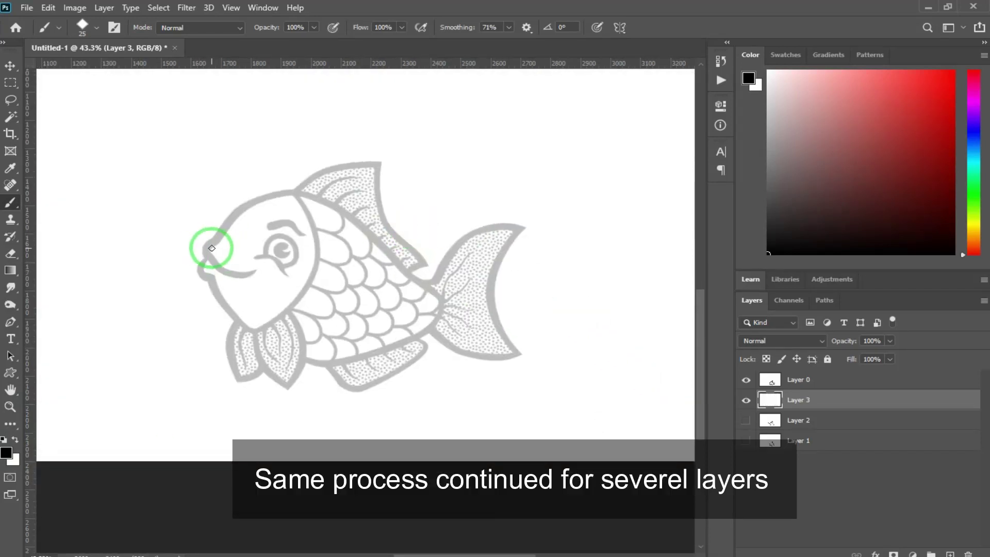
key("ctrl+plus")
key("ctrl+minus")
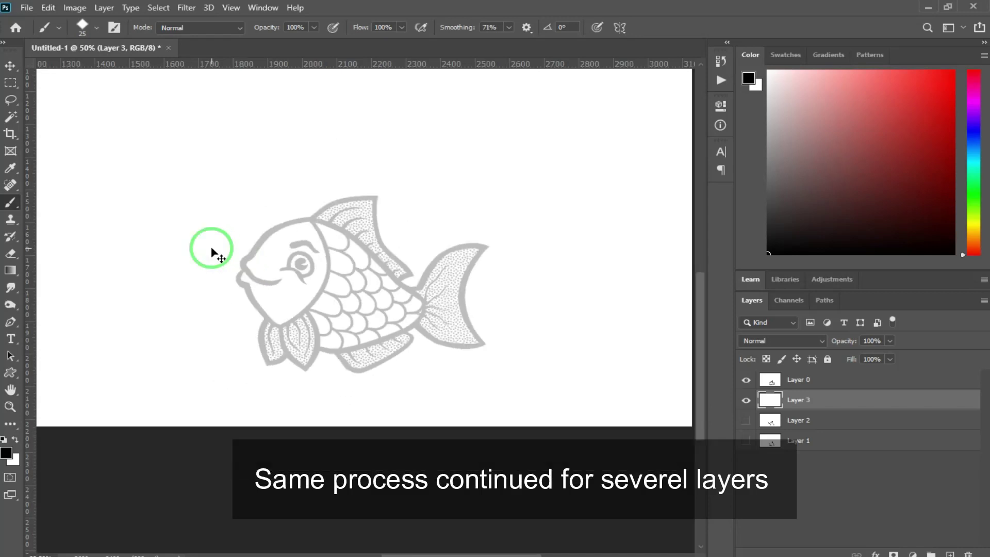
key("ctrl+plus")
key("ctrl+plus")
mouse_move(284, 183)
left_mouse_down()
mouse_move(184, 230)
mouse_move(187, 289)
mouse_move(280, 283)
mouse_move(303, 265)
mouse_move(276, 286)
left_mouse_up()
mouse_move(265, 267)
left_mouse_down()
mouse_move(275, 275)
mouse_move(278, 263)
left_mouse_up()
mouse_move(257, 223)
left_mouse_down()
mouse_move(305, 231)
mouse_move(224, 226)
left_mouse_up()
mouse_move(210, 165)
left_mouse_down()
mouse_move(247, 247)
mouse_move(215, 350)
left_mouse_up()
key("ctrl+z")
Step: Trace the fish's body, dorsal fin and tail outlines on Layer 3, undoing the last two strokes
mouse_move(151, 382)
left_mouse_down()
mouse_move(243, 258)
mouse_move(199, 146)
mouse_move(336, 122)
mouse_move(377, 242)
mouse_move(420, 268)
mouse_move(374, 197)
left_mouse_up()
mouse_move(217, 99)
left_mouse_down()
mouse_move(398, 279)
mouse_move(167, 357)
left_mouse_up()
left_click_drag(102, 296, 217, 293)
mouse_move(143, 198)
left_mouse_down()
mouse_move(140, 225)
mouse_move(219, 306)
mouse_move(197, 373)
mouse_move(230, 353)
mouse_move(267, 375)
left_mouse_up()
key("ctrl+z")
key("ctrl+z")
Step: Trace the two front fins and paint their inner lines on Layer 3
left_click_drag(222, 310, 279, 396)
mouse_move(276, 394)
left_mouse_down()
mouse_move(290, 373)
mouse_move(264, 263)
left_mouse_up()
mouse_move(221, 311)
left_mouse_down()
mouse_move(243, 291)
mouse_move(224, 334)
left_mouse_up()
mouse_move(258, 284)
left_mouse_down()
mouse_move(272, 319)
mouse_move(281, 299)
left_mouse_up()
left_click_drag(285, 266, 298, 323)
Step: Paint inner lines on the dorsal fin and tail and trace the belly fin with its lines on Layer 3
left_click_drag(313, 234, 268, 403)
left_click_drag(299, 239, 342, 225)
left_click_drag(323, 259, 353, 247)
mouse_move(492, 393)
left_mouse_down()
mouse_move(414, 279)
mouse_move(531, 177)
mouse_move(534, 389)
mouse_move(411, 282)
left_mouse_up()
left_click_drag(413, 306, 437, 331)
mouse_move(231, 395)
left_mouse_down()
mouse_move(327, 407)
mouse_move(377, 348)
left_mouse_up()
mouse_move(260, 393)
left_mouse_down()
mouse_move(282, 414)
mouse_move(309, 400)
left_mouse_up()
left_click_drag(319, 373, 331, 386)
left_click_drag(295, 315, 400, 395)
Step: Hide Layer 3 and add a new white-filled layer placed directly below it
left_click(745, 400)
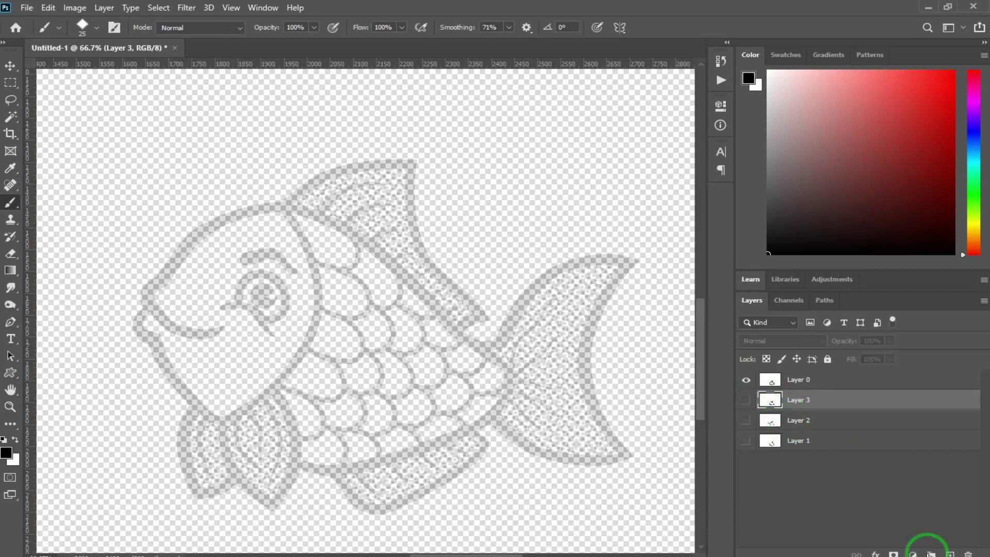
left_click(950, 553)
left_click_drag(813, 400, 813, 427)
left_click_drag(440, 330, 453, 334)
key("ctrl+Delete")
Step: Trace the fish's mouth and head outline in black on Layer 4, undoing the last stroke
left_click_drag(210, 304, 188, 263)
mouse_move(142, 249)
left_mouse_down()
mouse_move(129, 258)
mouse_move(212, 293)
left_mouse_up()
left_click_drag(222, 291, 209, 349)
mouse_move(125, 310)
left_mouse_down()
mouse_move(187, 249)
mouse_move(263, 229)
left_mouse_up()
mouse_move(255, 227)
left_mouse_down()
mouse_move(273, 257)
mouse_move(192, 449)
left_mouse_up()
key("ctrl+z")
Step: Trace the body, dorsal fin and front fin outlines on Layer 4
mouse_move(120, 365)
left_mouse_down()
mouse_move(185, 441)
mouse_move(131, 483)
left_mouse_up()
mouse_move(206, 268)
left_mouse_down()
mouse_move(332, 227)
mouse_move(413, 385)
mouse_move(378, 388)
left_mouse_up()
left_click_drag(362, 392, 353, 270)
mouse_move(197, 148)
left_mouse_down()
mouse_move(410, 314)
mouse_move(228, 411)
mouse_move(208, 403)
left_mouse_up()
left_click_drag(185, 386, 229, 327)
mouse_move(148, 292)
left_mouse_down()
mouse_move(149, 383)
mouse_move(185, 356)
left_mouse_up()
left_click_drag(177, 305, 229, 390)
mouse_move(228, 276)
left_mouse_down()
mouse_move(226, 391)
mouse_move(176, 345)
left_mouse_up()
Step: Finish the rear of the body and trace the tail with its inner lines on Layer 4
mouse_move(246, 293)
left_mouse_down()
mouse_move(281, 337)
mouse_move(378, 252)
left_mouse_up()
left_click_drag(412, 179, 361, 237)
mouse_move(343, 226)
left_mouse_down()
mouse_move(451, 137)
mouse_move(508, 135)
left_mouse_up()
mouse_move(501, 136)
left_mouse_down()
mouse_move(455, 308)
mouse_move(487, 333)
left_mouse_up()
left_click_drag(362, 297, 485, 338)
left_click_drag(364, 277, 388, 289)
left_click_drag(367, 262, 394, 265)
mouse_move(360, 259)
left_mouse_down()
mouse_move(395, 245)
mouse_move(421, 189)
left_mouse_up()
Step: Paint the fish's eye details and the dorsal fin's inner lines on Layer 4
left_click_drag(330, 191, 483, 239)
left_click_drag(241, 232, 284, 257)
mouse_move(257, 230)
left_mouse_down()
mouse_move(292, 244)
mouse_move(279, 227)
left_mouse_up()
mouse_move(262, 188)
left_mouse_down()
mouse_move(312, 203)
mouse_move(276, 277)
left_mouse_up()
left_click_drag(287, 194, 316, 174)
left_click_drag(313, 206, 343, 189)
left_click_drag(361, 246, 388, 235)
Step: Paint the inner lines of the belly fin and the two front fins on Layer 4
left_click_drag(379, 294, 375, 143)
left_click_drag(319, 296, 330, 317)
left_click_drag(206, 246, 210, 281)
left_click_drag(225, 234, 236, 291)
left_click_drag(163, 252, 161, 283)
mouse_move(216, 166)
left_mouse_down()
mouse_move(276, 304)
mouse_move(265, 293)
left_mouse_up()
Step: Hide Layer 4, add a new layer directly beneath it and fill it with the white background color
left_click(747, 421)
left_click(950, 554, "ctrl")
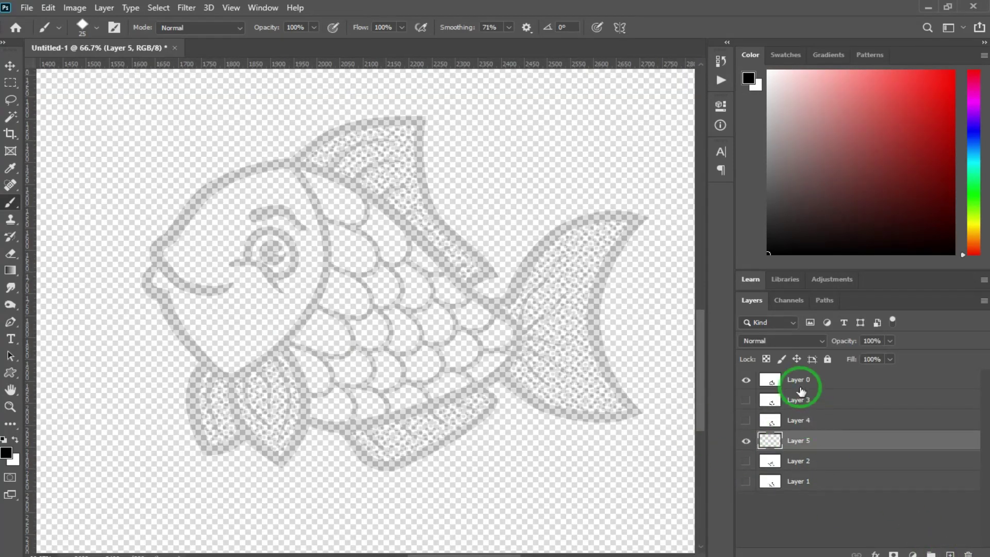
key("ctrl+BackSpace")
Step: Trace the fish's mouth, head outline, eye details and eyebrow with the brush on Layer 5
left_click_drag(218, 260, 154, 222)
left_click_drag(102, 239, 167, 245)
mouse_move(104, 206)
left_mouse_down()
mouse_move(243, 121)
mouse_move(245, 283)
mouse_move(160, 343)
left_mouse_up()
left_click_drag(113, 288, 169, 344)
left_click_drag(168, 225, 216, 253)
mouse_move(186, 221)
left_mouse_down()
mouse_move(228, 200)
mouse_move(202, 240)
left_mouse_up()
left_click_drag(201, 214, 210, 220)
left_click_drag(191, 179, 243, 198)
Step: Trace the back line, front fins, belly, belly fin and lower tail edge on Layer 5
mouse_move(225, 125)
left_mouse_down()
mouse_move(364, 82)
mouse_move(400, 207)
mouse_move(397, 245)
mouse_move(390, 228)
mouse_move(391, 343)
mouse_move(382, 287)
left_mouse_up()
left_click_drag(215, 261, 200, 390)
key("ctrl+z")
mouse_move(127, 272)
left_mouse_down()
mouse_move(171, 307)
mouse_move(201, 358)
mouse_move(216, 257)
left_mouse_up()
mouse_move(415, 283)
left_mouse_down()
mouse_move(361, 314)
mouse_move(237, 332)
left_mouse_up()
mouse_move(271, 338)
left_mouse_down()
mouse_move(285, 345)
mouse_move(420, 304)
mouse_move(405, 300)
left_mouse_up()
mouse_move(431, 287)
left_mouse_down()
mouse_move(528, 329)
mouse_move(565, 320)
left_mouse_up()
left_click_drag(503, 258, 457, 304)
Step: Trace the tail's upper and rear edges and paint its three inner lines on Layer 5
mouse_move(378, 254)
left_mouse_down()
mouse_move(419, 213)
mouse_move(472, 185)
left_mouse_up()
key("ctrl+z")
mouse_move(378, 254)
left_mouse_down()
mouse_move(413, 210)
mouse_move(532, 167)
left_mouse_up()
mouse_move(529, 168)
left_mouse_down()
mouse_move(479, 232)
mouse_move(521, 366)
left_mouse_up()
mouse_move(402, 280)
left_mouse_down()
mouse_move(439, 233)
mouse_move(440, 273)
left_mouse_up()
left_click_drag(404, 300, 441, 317)
left_click_drag(407, 312, 432, 334)
Step: Paint the inner lines of the front fins, belly fin and dorsal fin on Layer 5
left_click_drag(158, 314, 164, 364)
left_click_drag(135, 327, 147, 376)
mouse_move(147, 328)
left_mouse_down()
mouse_move(156, 350)
mouse_move(104, 378)
left_mouse_up()
left_click_drag(248, 383, 266, 398)
left_click_drag(286, 376, 293, 385)
left_click_drag(242, 147, 277, 129)
left_click_drag(261, 154, 288, 140)
left_click_drag(291, 179, 311, 167)
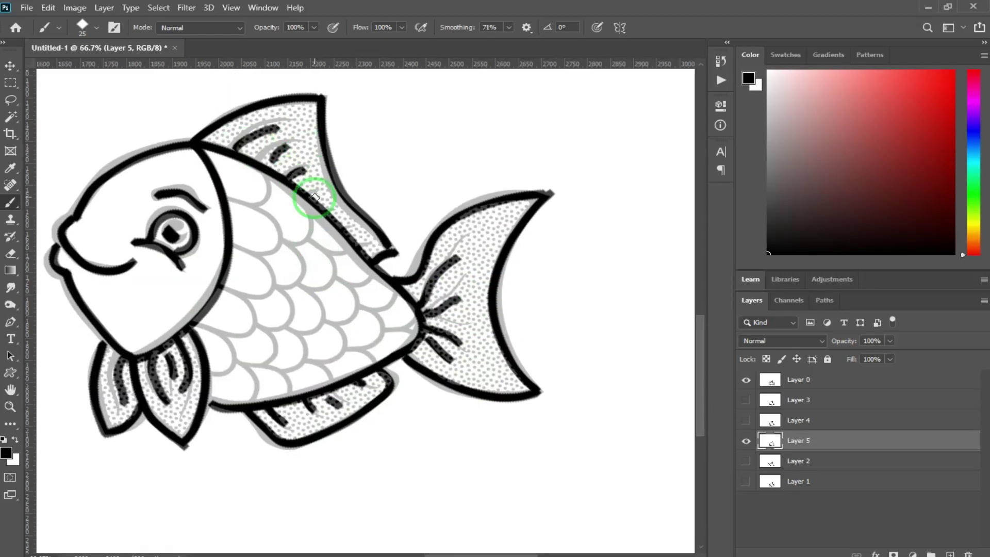
left_click_drag(326, 205, 410, 214)
Step: Hide Layer 5 and add a new layer directly beneath it
left_click(746, 442)
left_click(950, 554, "ctrl")
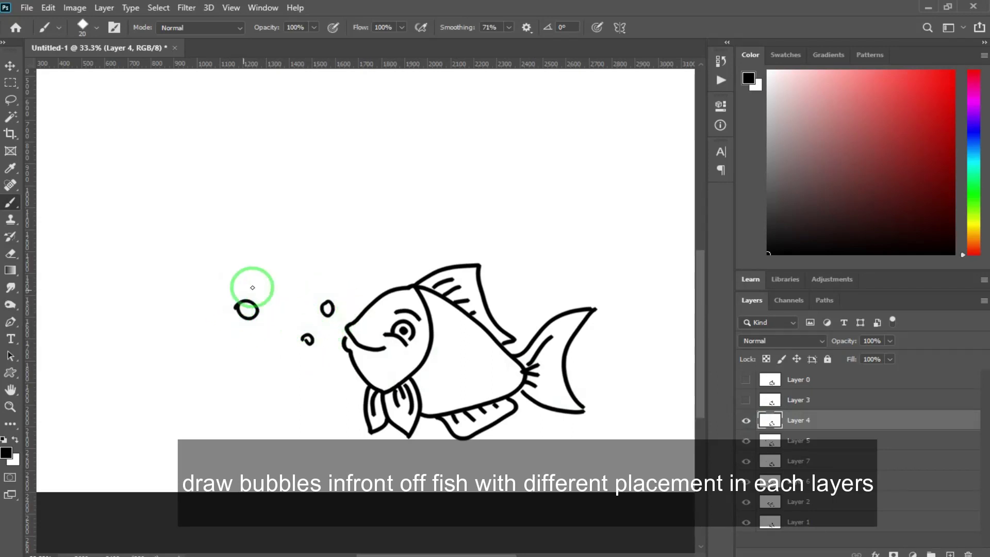
Step: Paint larger bubbles rising in front of the fish on Layer 4
left_click_drag(250, 164, 245, 194)
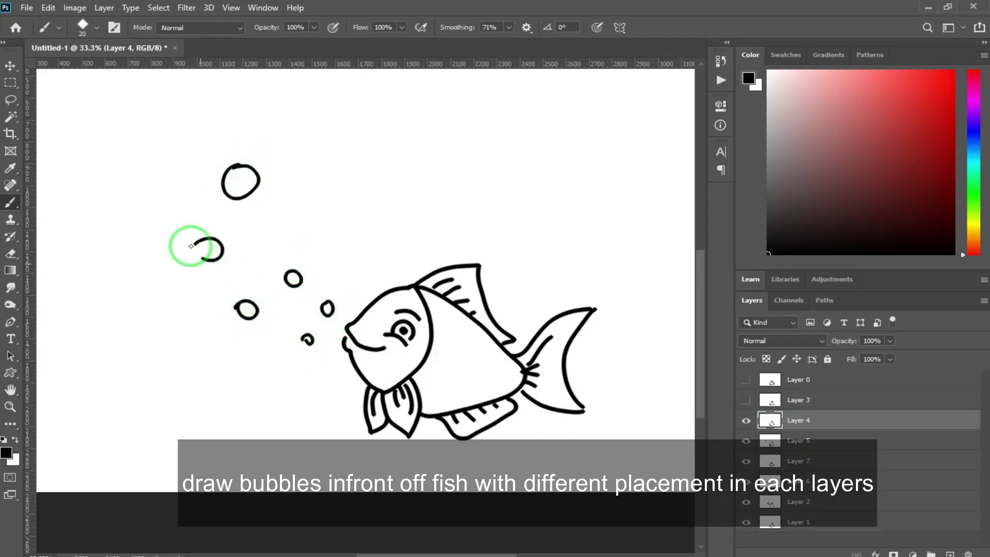
left_click_drag(355, 150, 331, 137)
Step: Show Layer 3 and paint a differently placed trail of bubbles rising from the fish's mouth on it
left_click(798, 399)
left_click(746, 399)
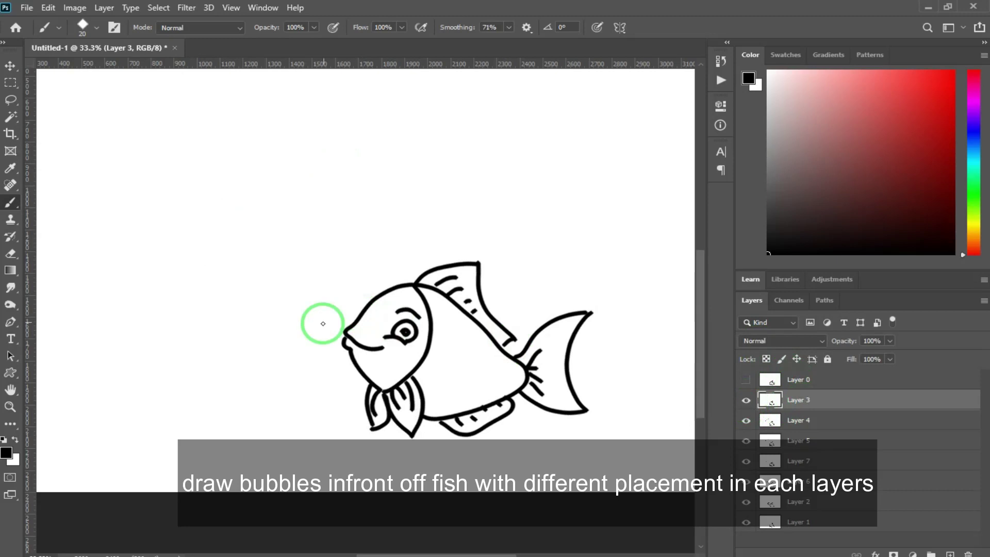
left_click_drag(224, 296, 237, 275)
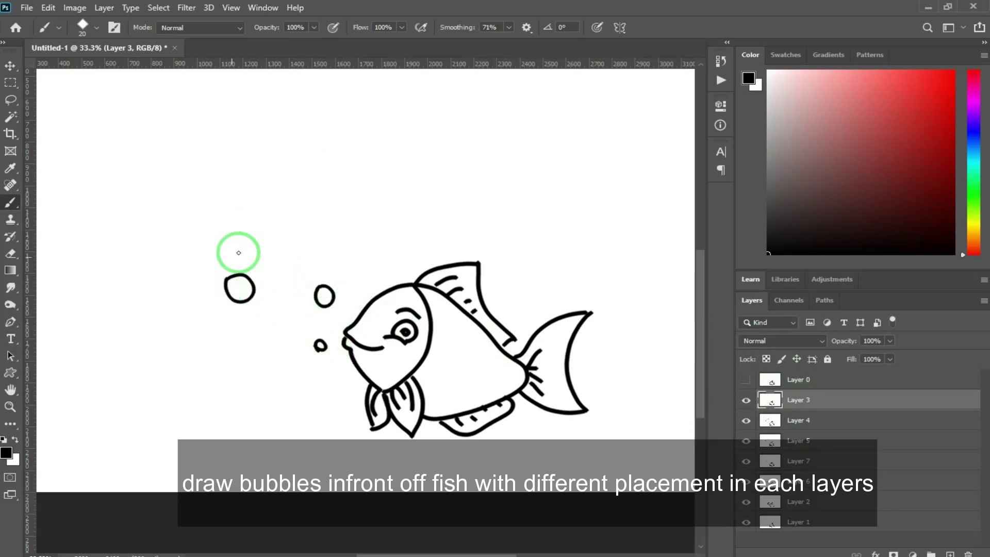
left_click_drag(240, 238, 250, 201)
left_click_drag(247, 177, 267, 245)
left_click_drag(278, 168, 280, 198)
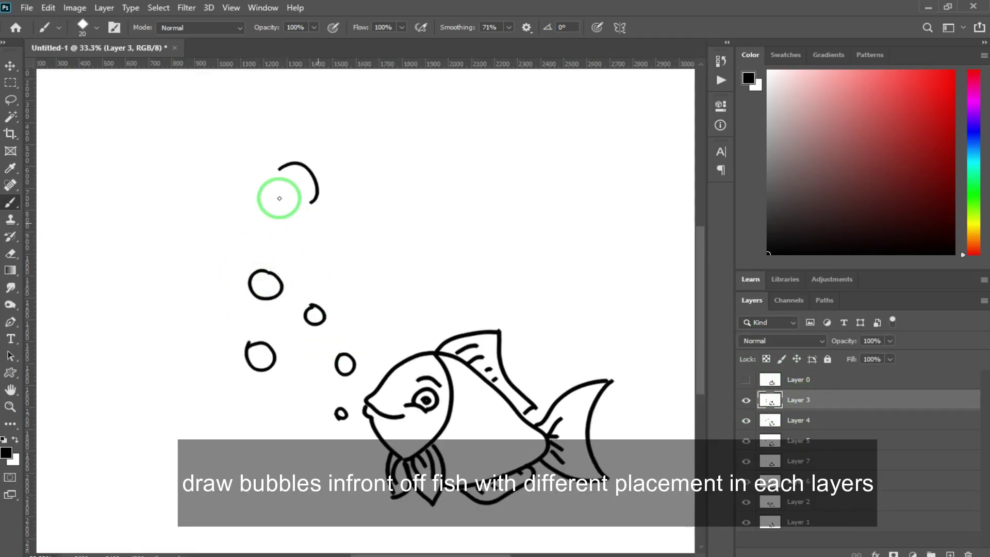
left_click_drag(205, 177, 196, 207)
left_click_drag(356, 143, 371, 142)
key("ctrl+z")
Step: Show Layer 0, set its fill to 100%, and paint the first bubbles in front of the fish's mouth
left_click(746, 380)
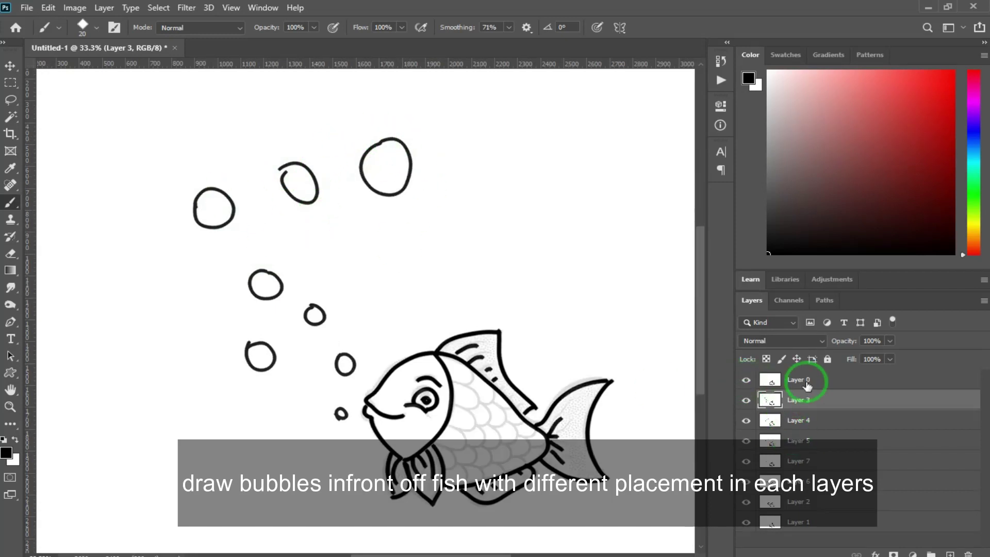
left_click(799, 379)
left_click_drag(883, 359, 949, 353)
mouse_move(319, 416)
left_mouse_down()
mouse_move(349, 412)
mouse_move(335, 405)
left_mouse_up()
left_click_drag(339, 359, 352, 356)
left_click_drag(205, 354, 210, 338)
left_click_drag(302, 293, 320, 298)
key("ctrl+z")
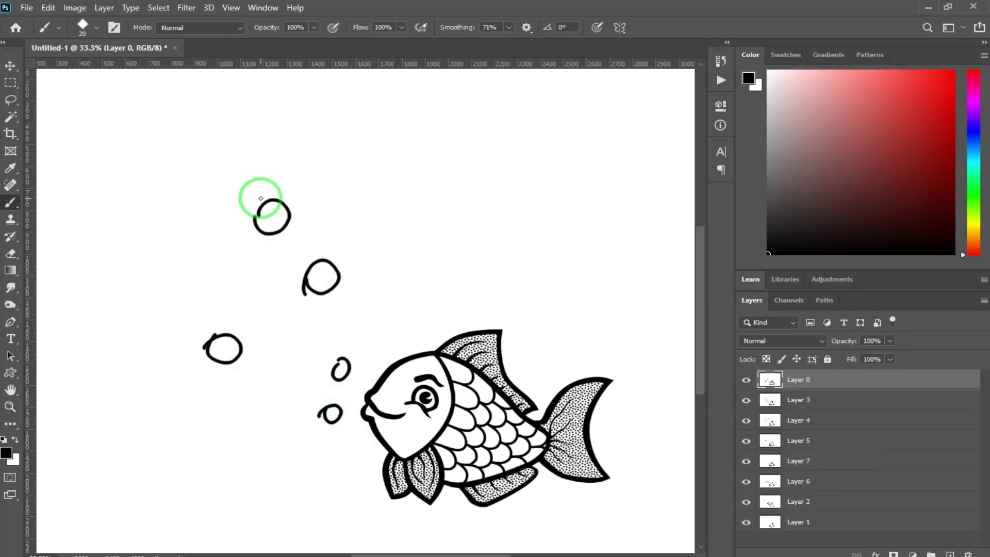
Step: Add more large and small bubbles to the trail on Layer 0, keeping the layer visible
left_click_drag(317, 131, 277, 124)
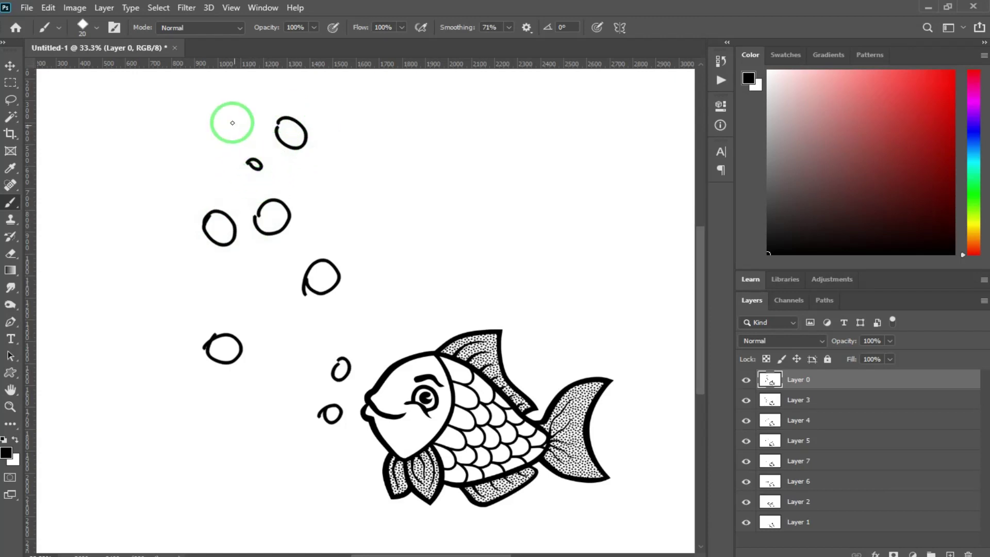
key("ctrl+z")
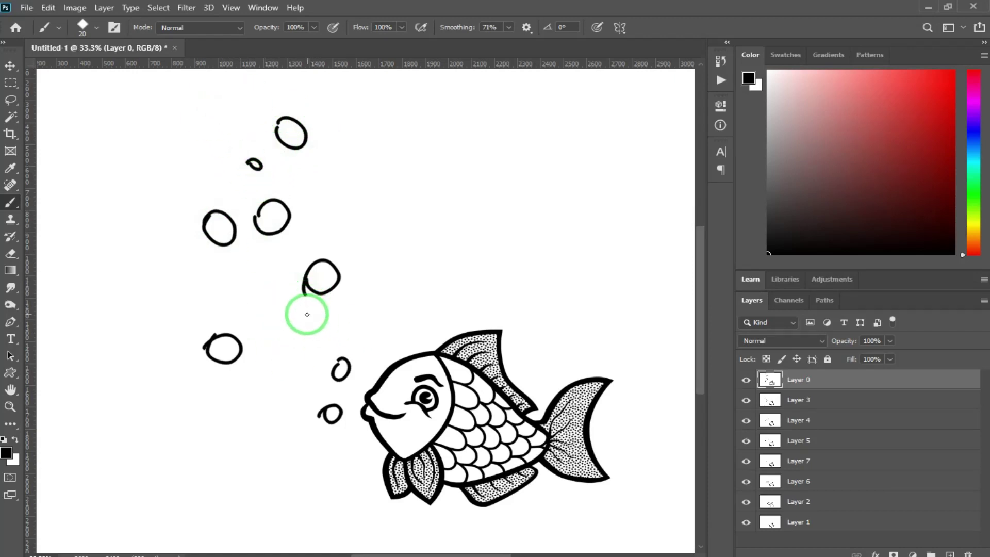
left_click_drag(314, 320, 281, 323)
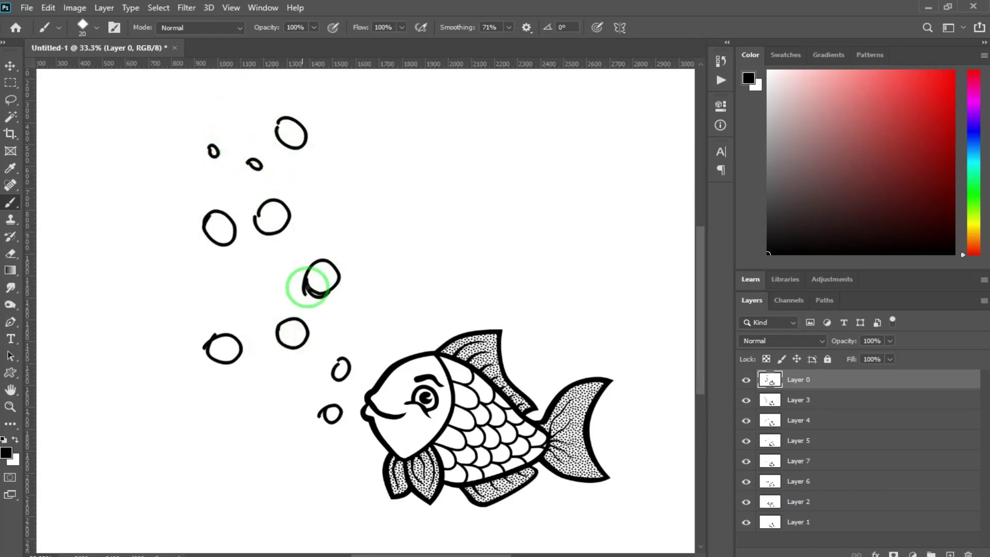
scroll(688, 405, "down", 2)
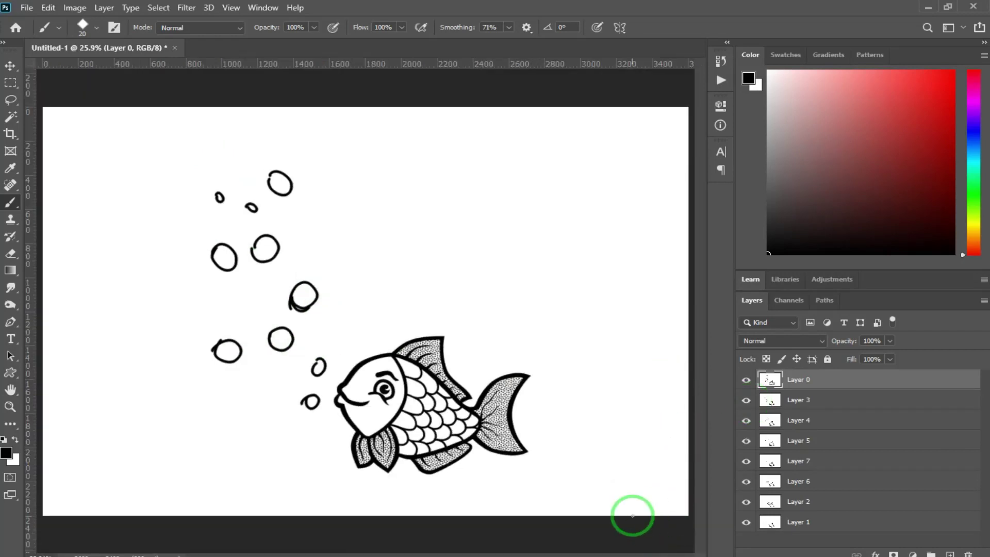
left_click(746, 380)
left_click(748, 381)
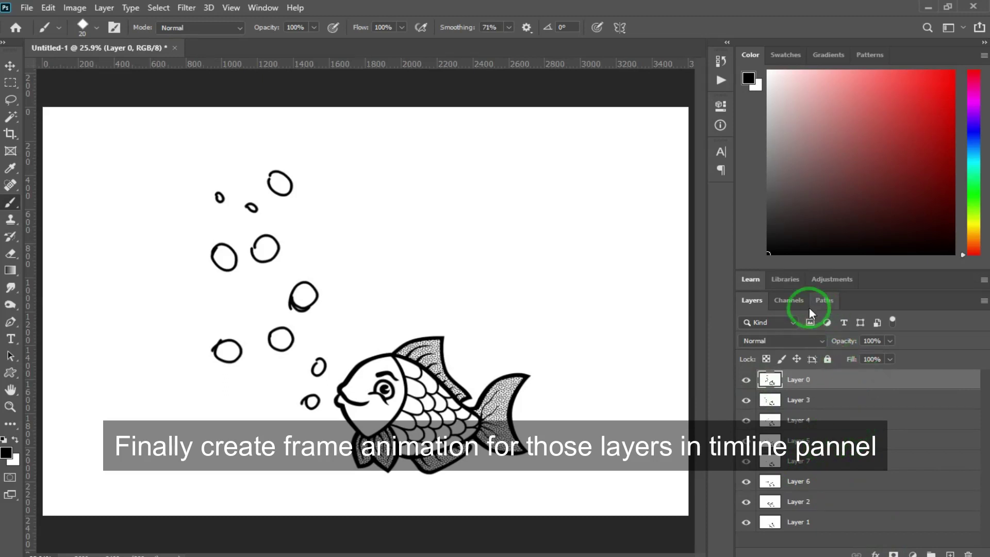
Step: Open the Timeline, create a frame animation and make frames from the layers
left_click(251, 13)
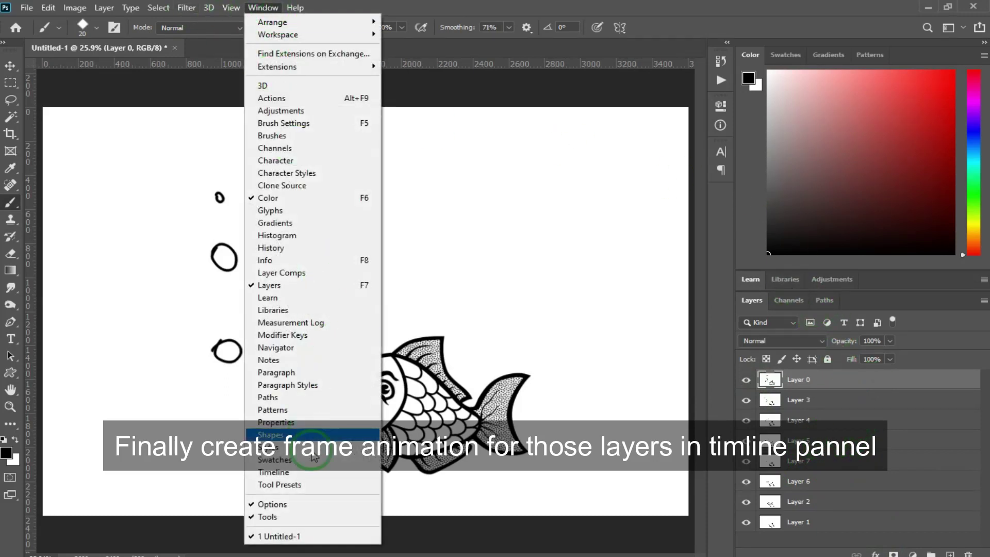
left_click(309, 472)
left_click(367, 528)
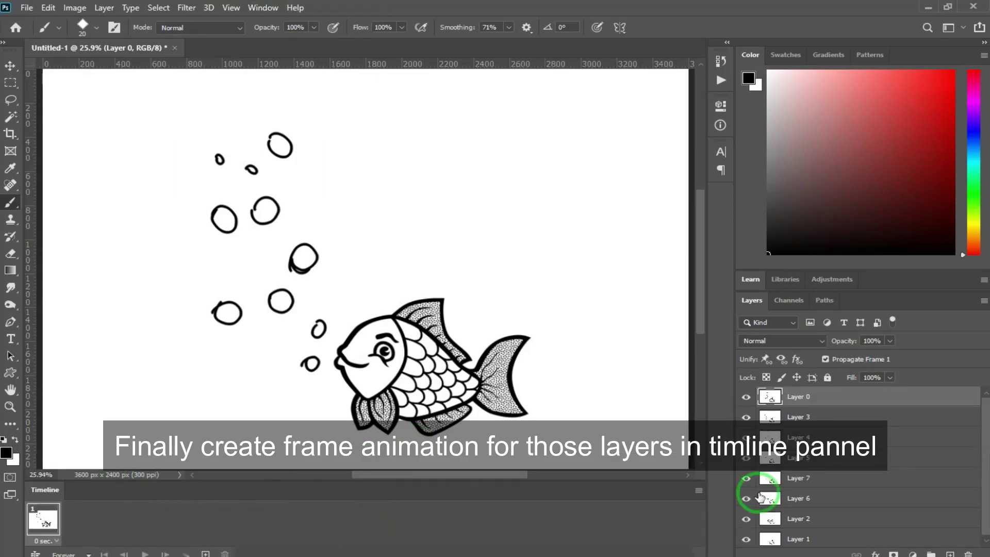
left_click(699, 491)
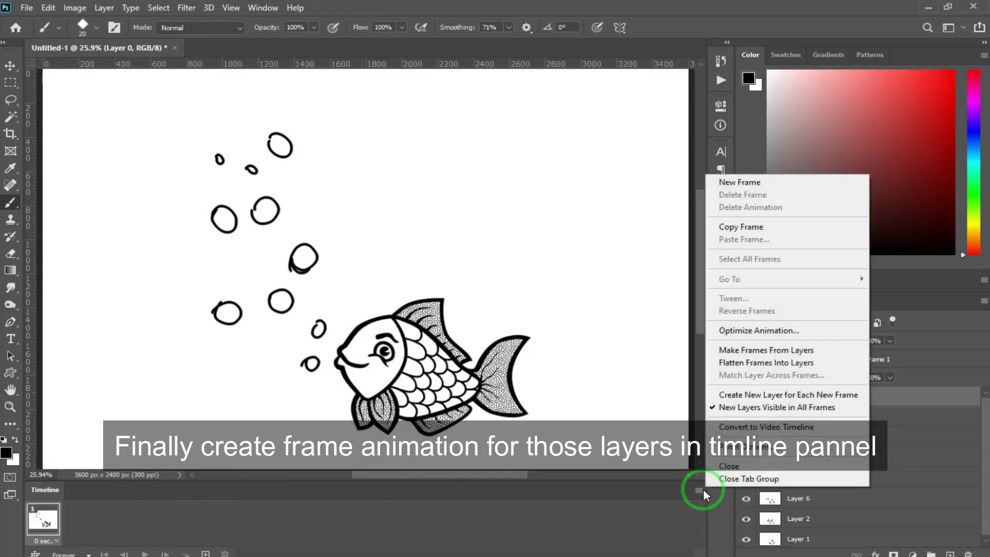
left_click(751, 355)
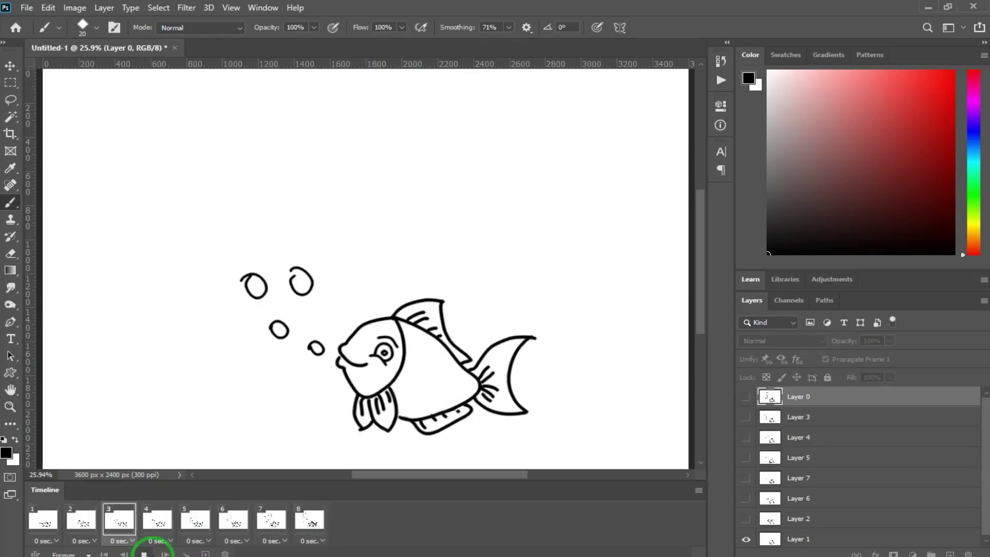
Step: Delete frame 8 together with Layer 0, and play the remaining animation as a preview
left_click(262, 513)
left_click(286, 508)
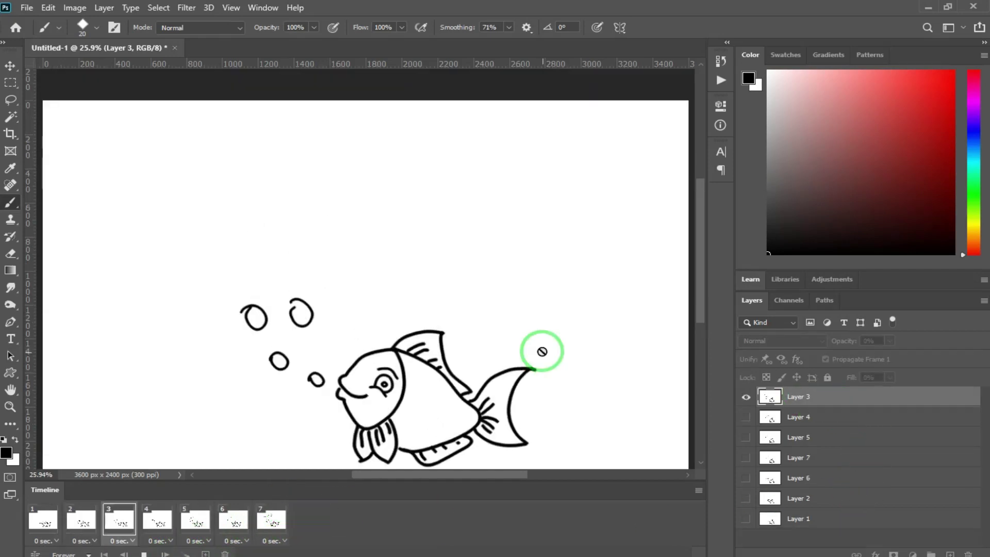
scroll(539, 346, "down", 2)
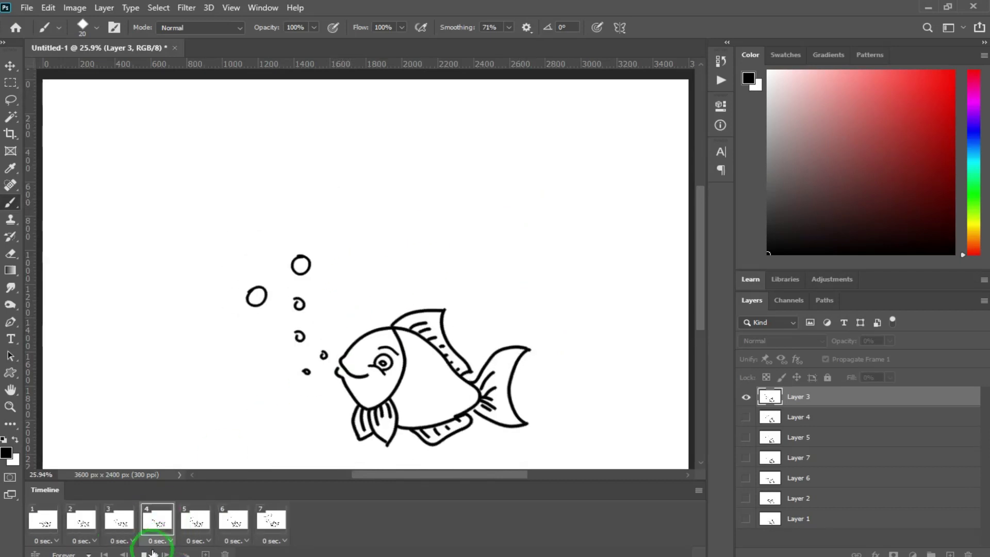
left_click(299, 107)
Step: Export the animation with Save for Web (Legacy) as a GIF named Fish on the Desktop
left_click(26, 7)
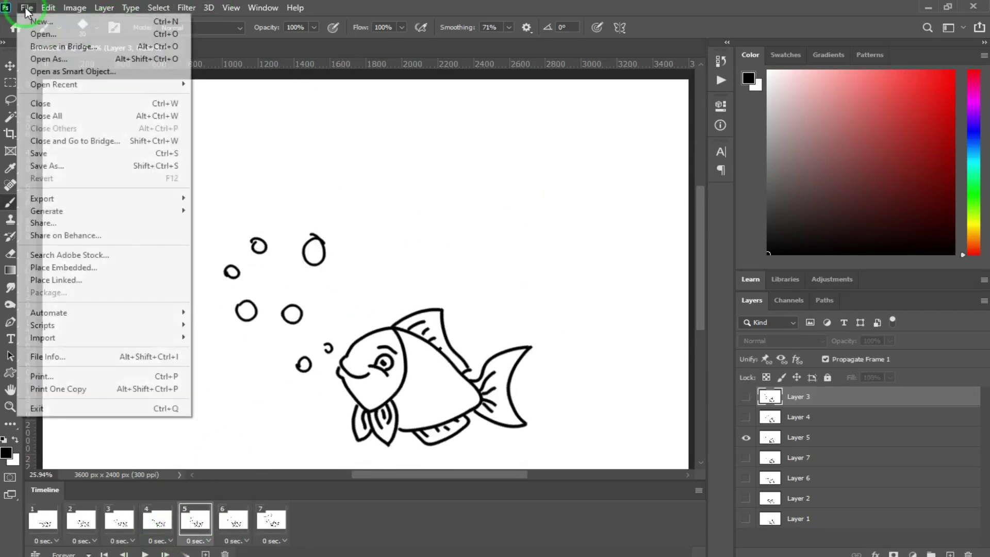
mouse_move(183, 203)
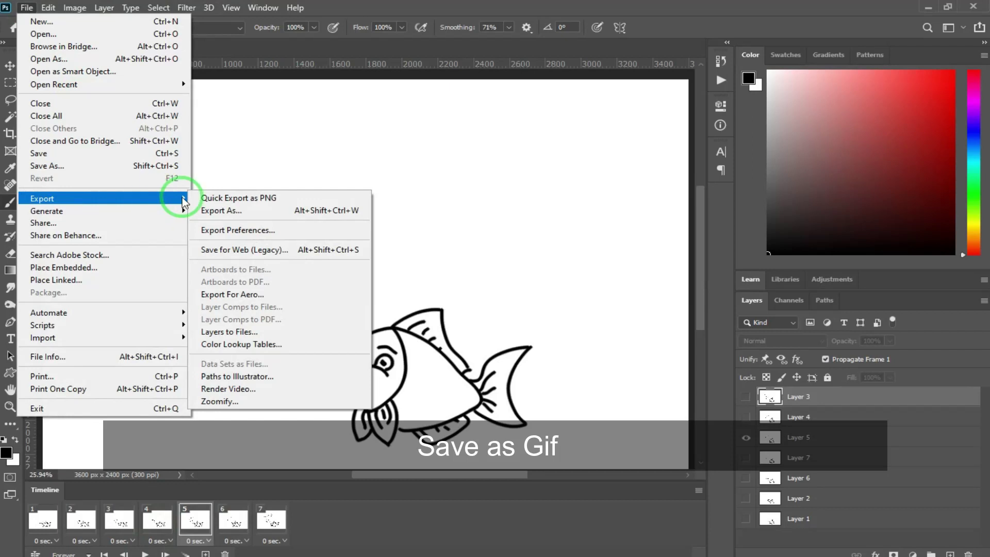
left_click(260, 249)
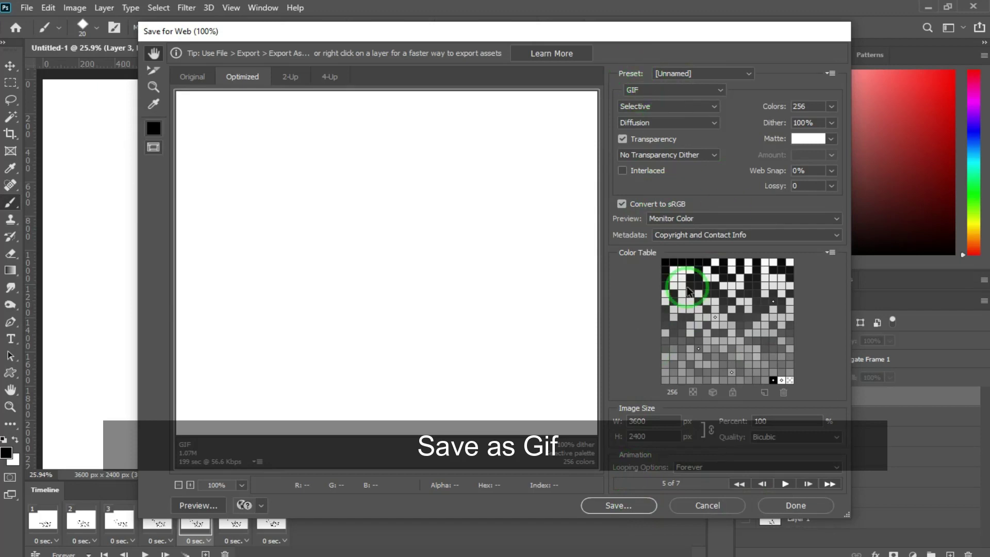
left_click(640, 506)
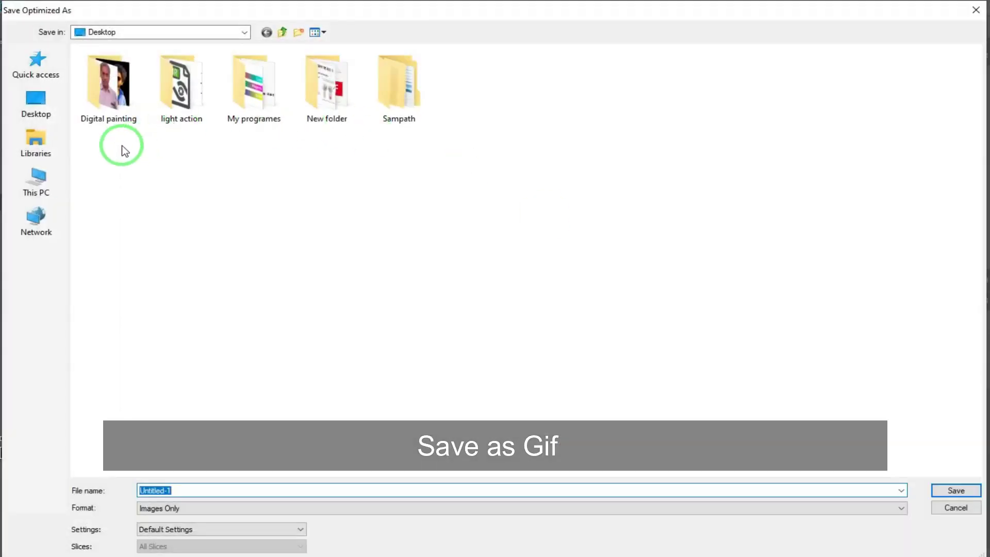
left_click(36, 101)
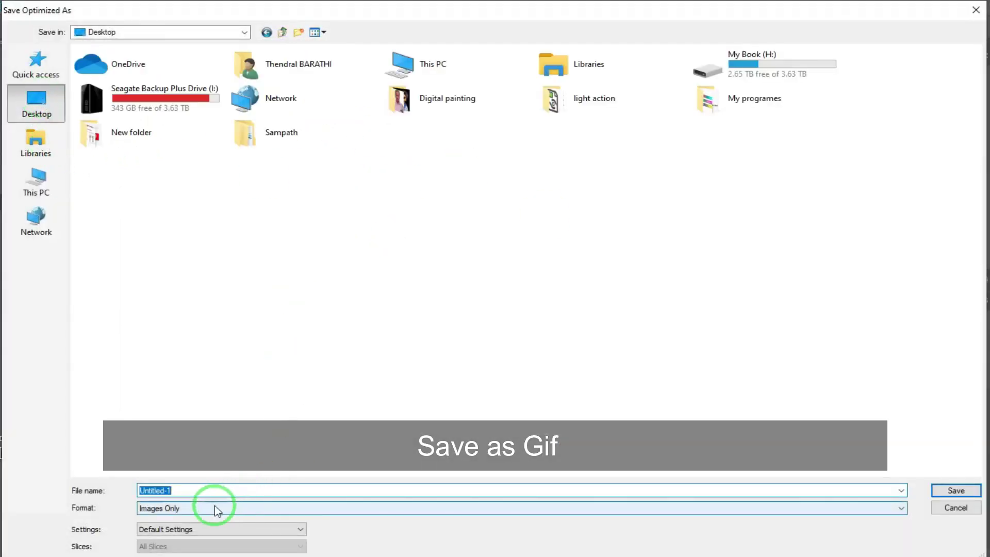
left_click(236, 488)
type("F")
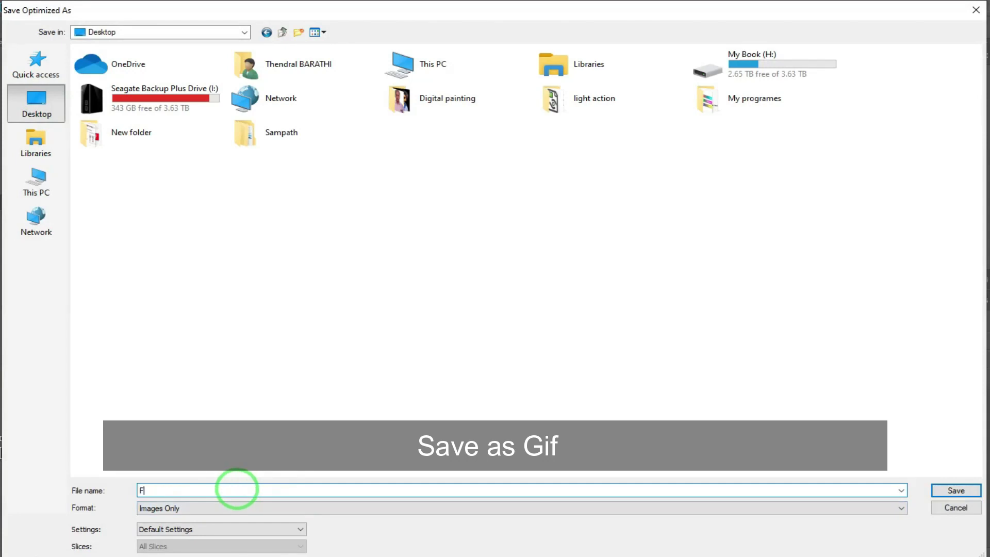
type("ish")
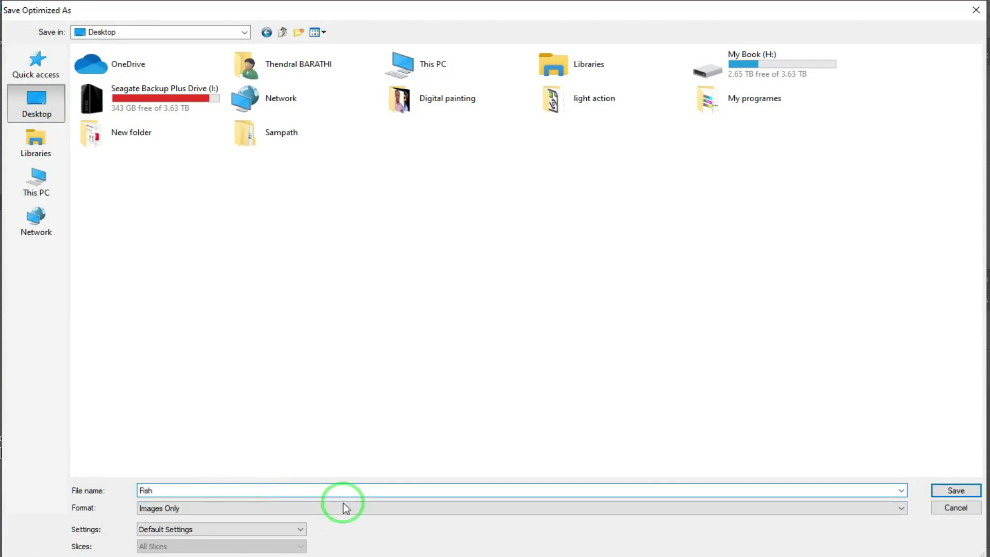
left_click(956, 490)
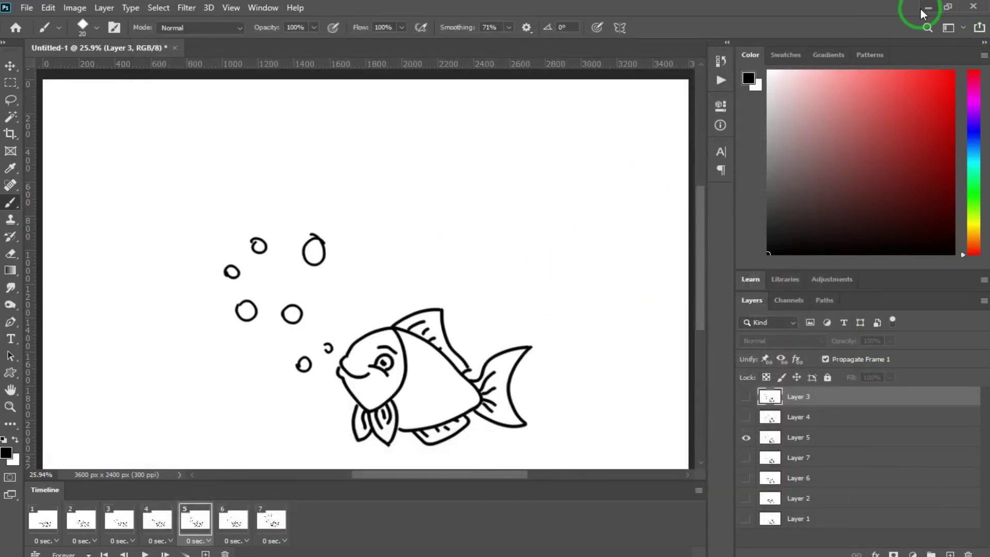
Step: Minimize the editor and open the exported Fish GIF from the desktop to watch it
left_click(926, 9)
double_click(197, 159)
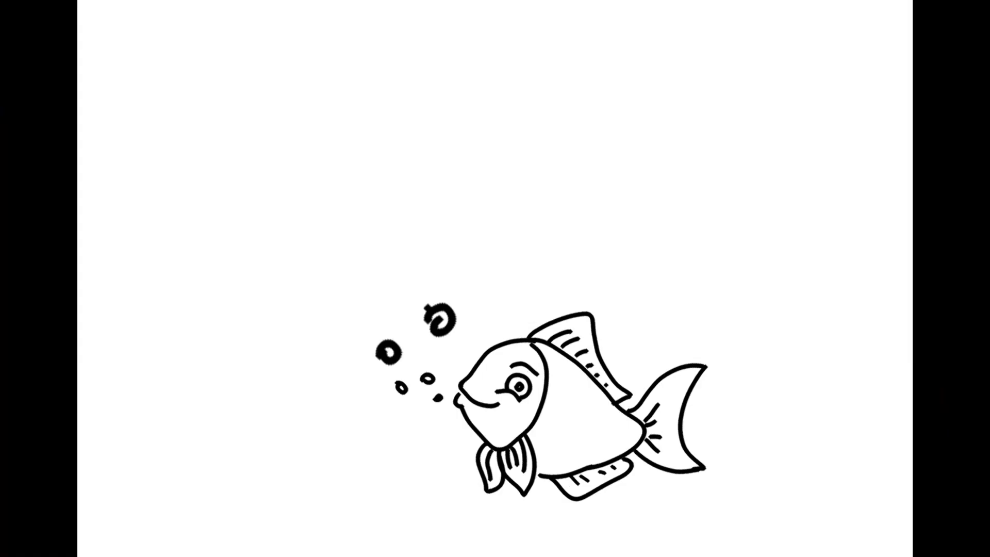